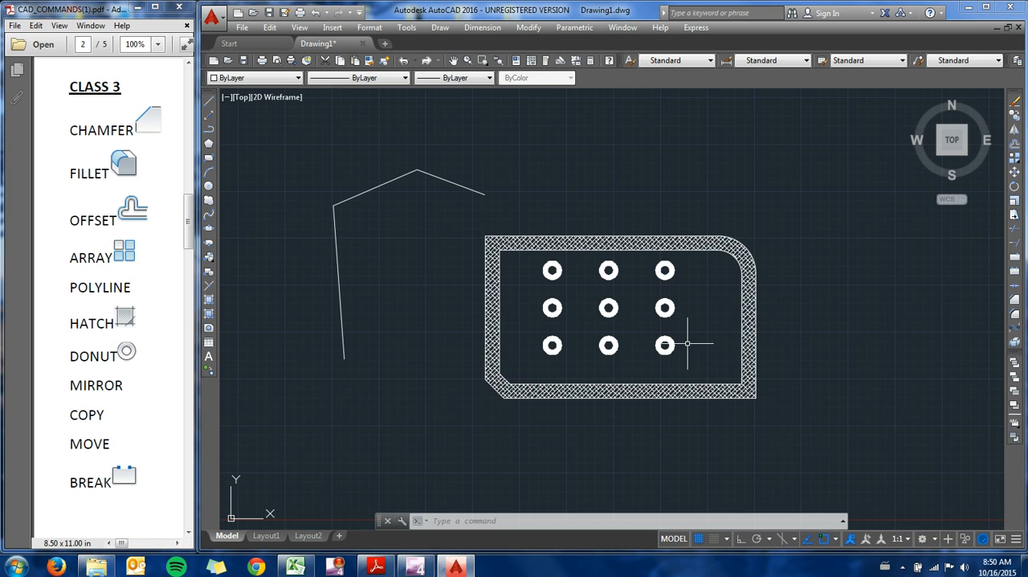
Step: Move the 3 x 3 donut array about 0.81 units at 324° so it sits more centrally inside the hatched plate
type("move")
key("Return")
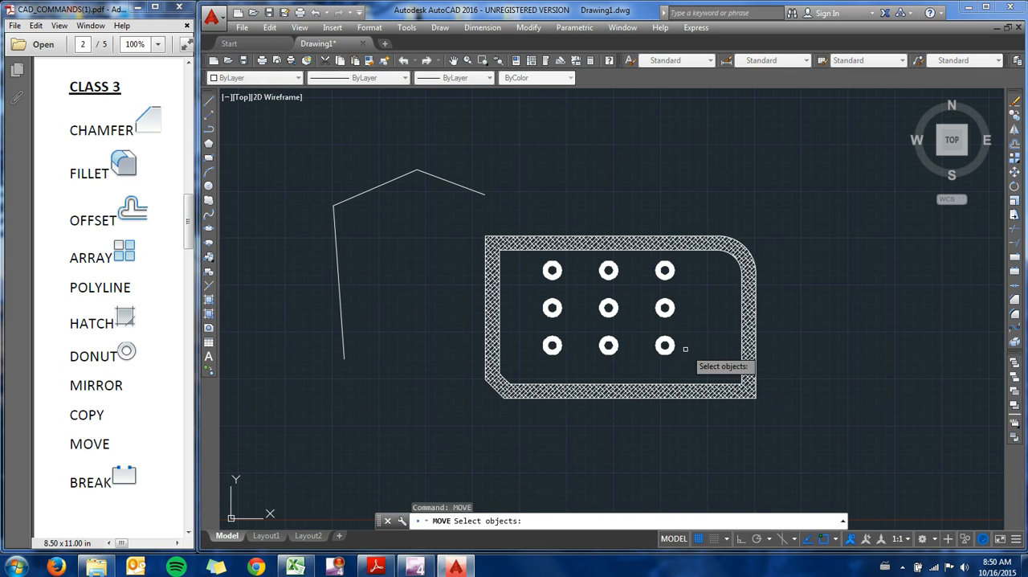
left_click(675, 344)
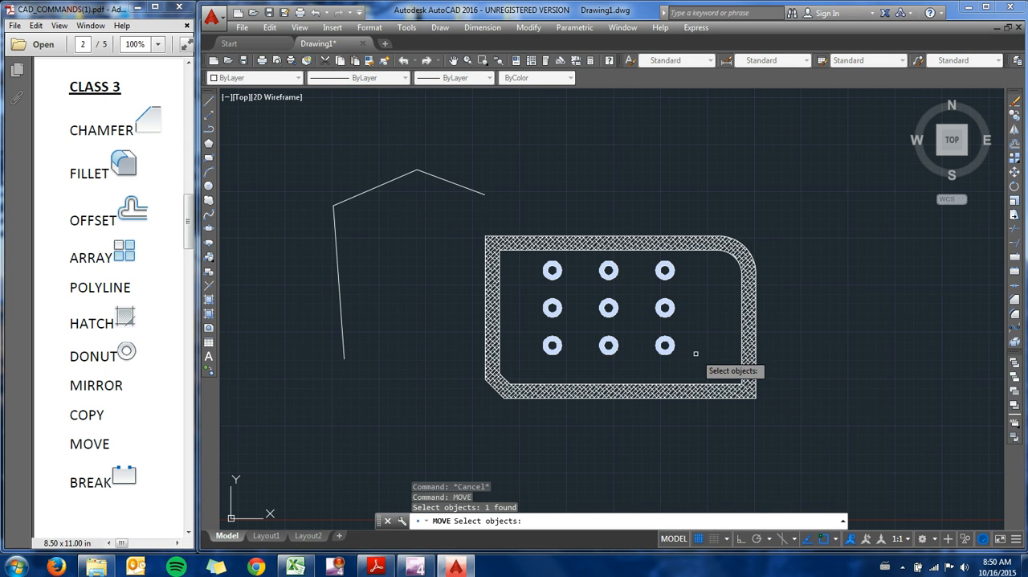
key("Return")
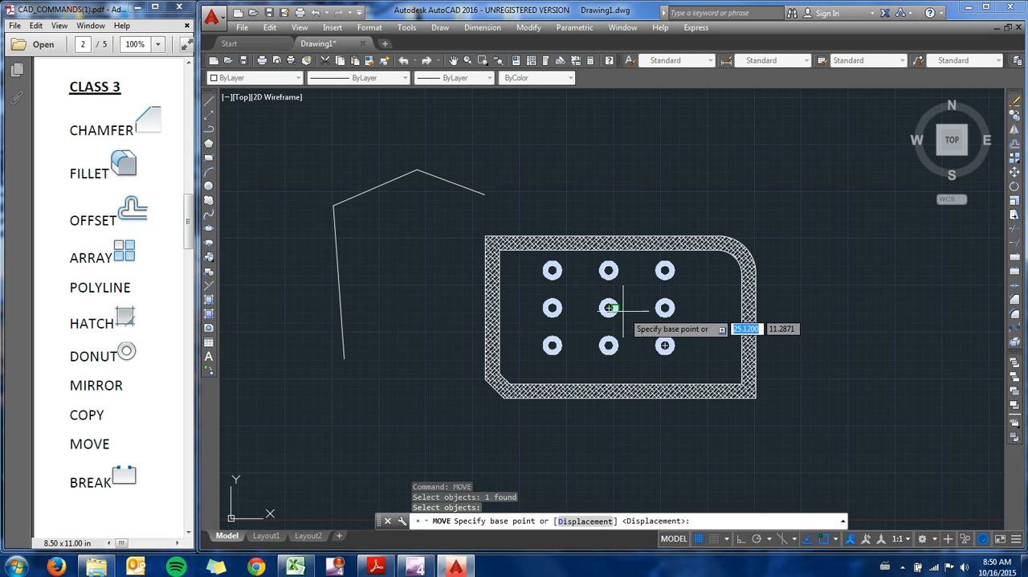
left_click(541, 137)
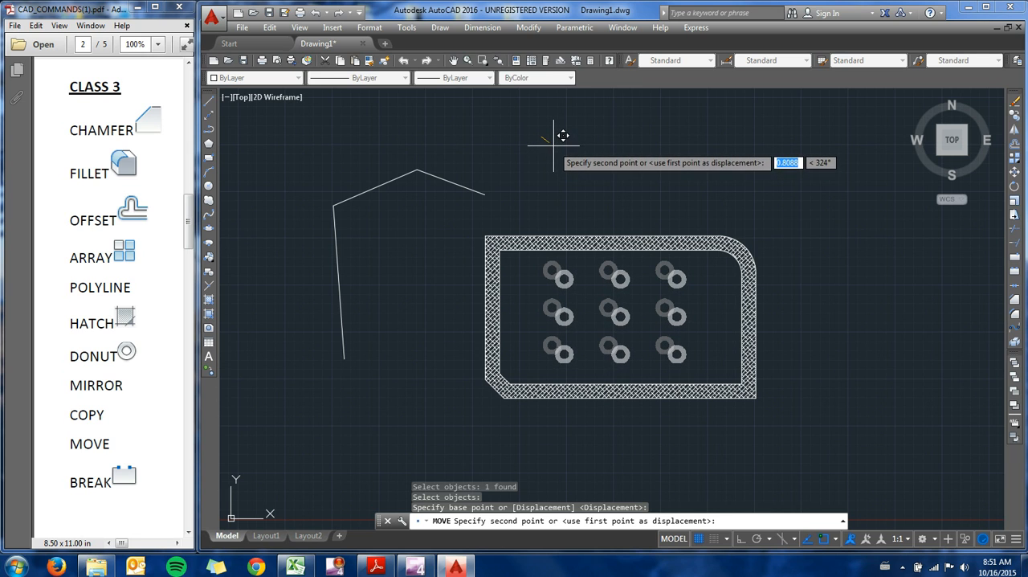
left_click(554, 145)
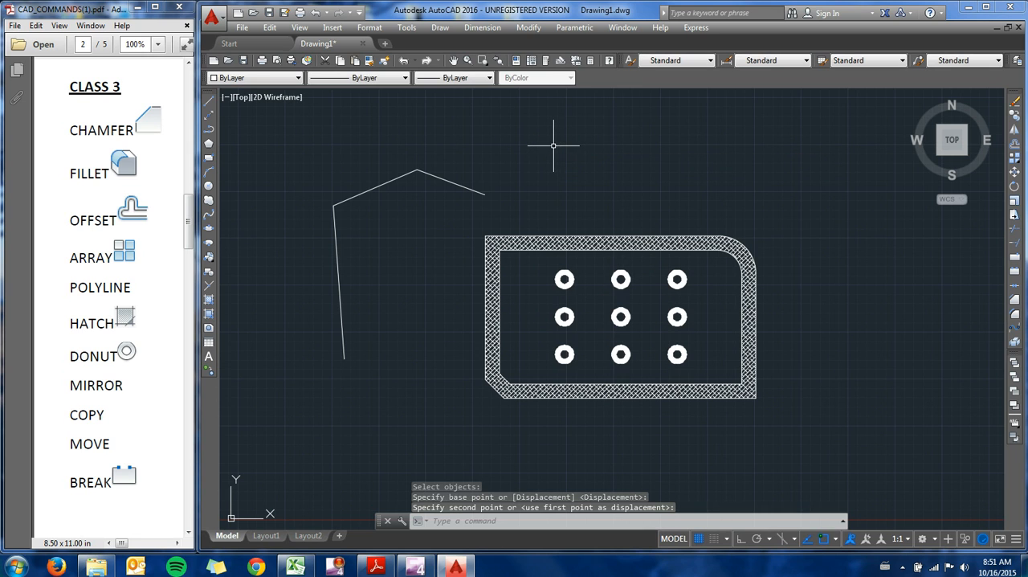
left_click(677, 279)
key("Escape")
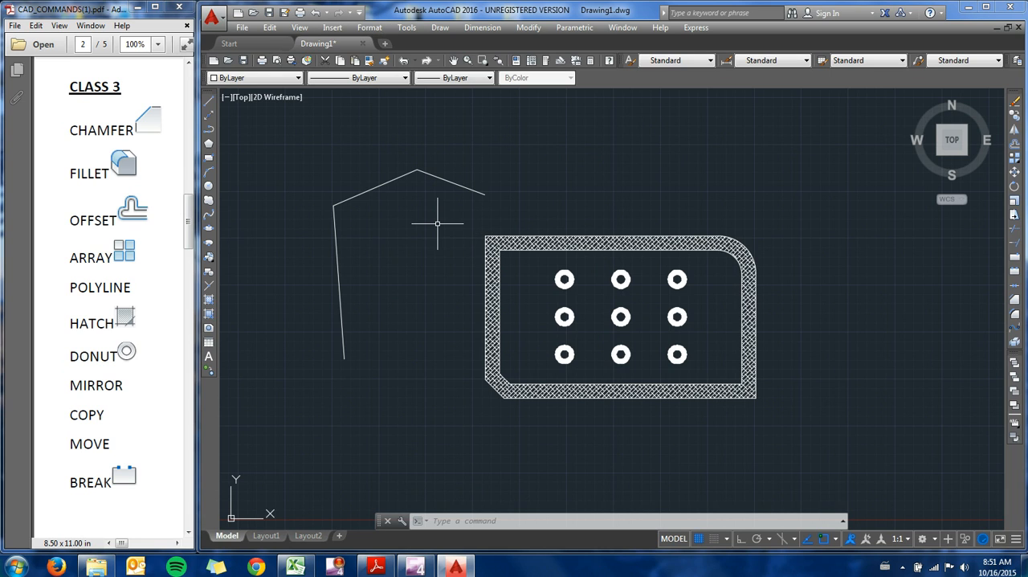
Step: Mirror the hatched plate with its donuts about a horizontal line through its upper-left corner, keeping the source objects
type("mirror")
key("Return")
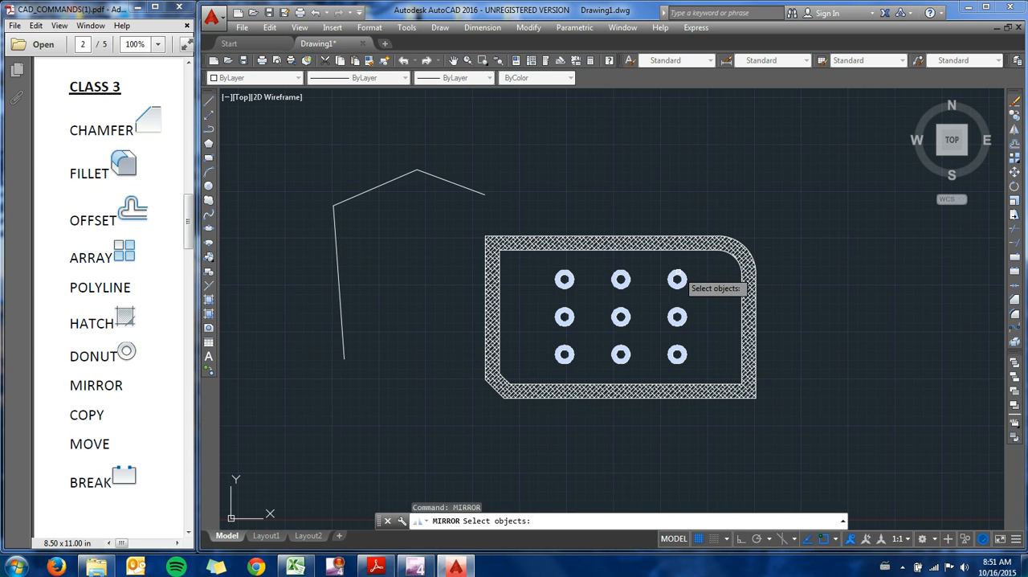
left_click(776, 419)
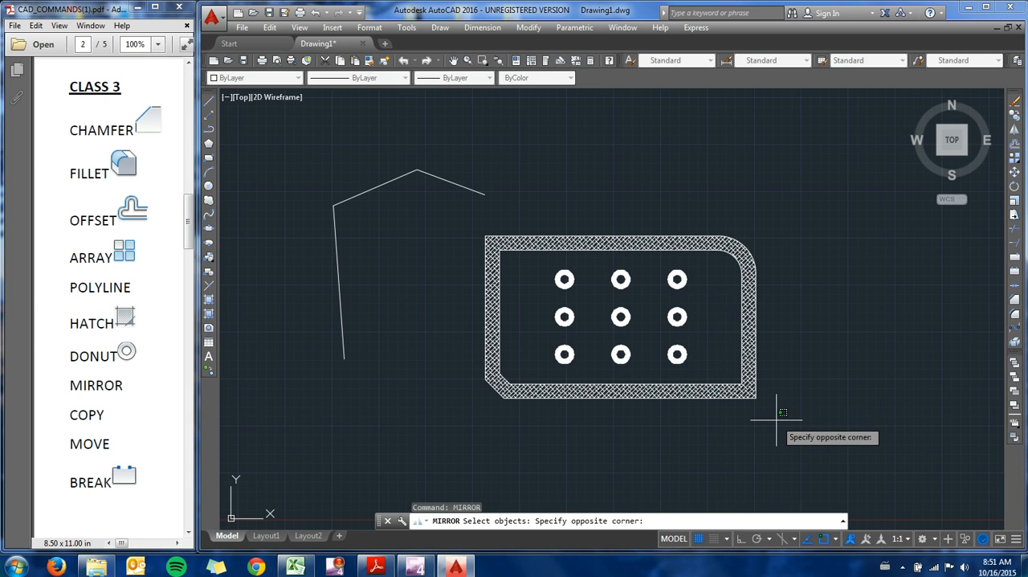
left_click(457, 222)
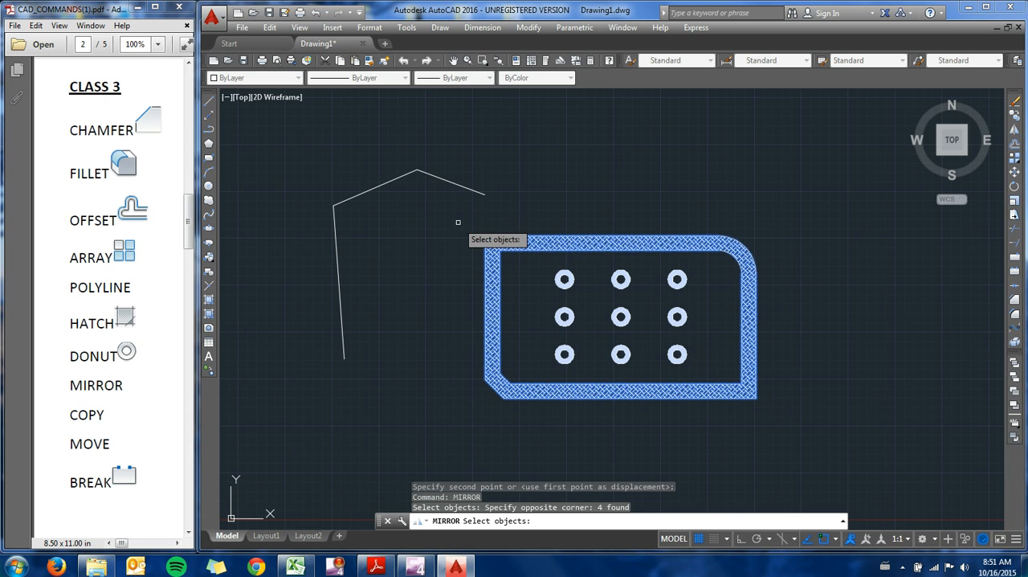
key("Return")
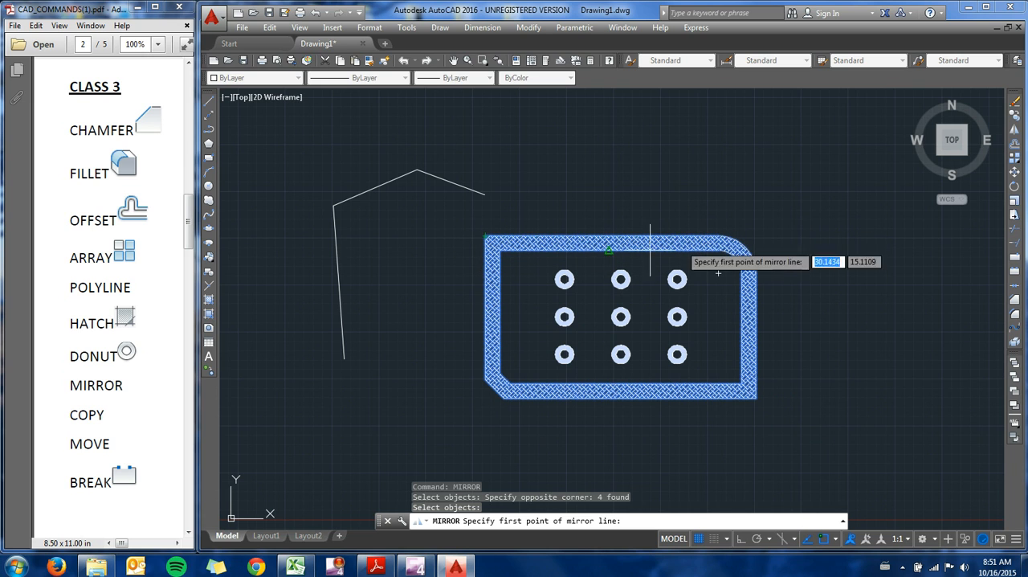
left_click(485, 237)
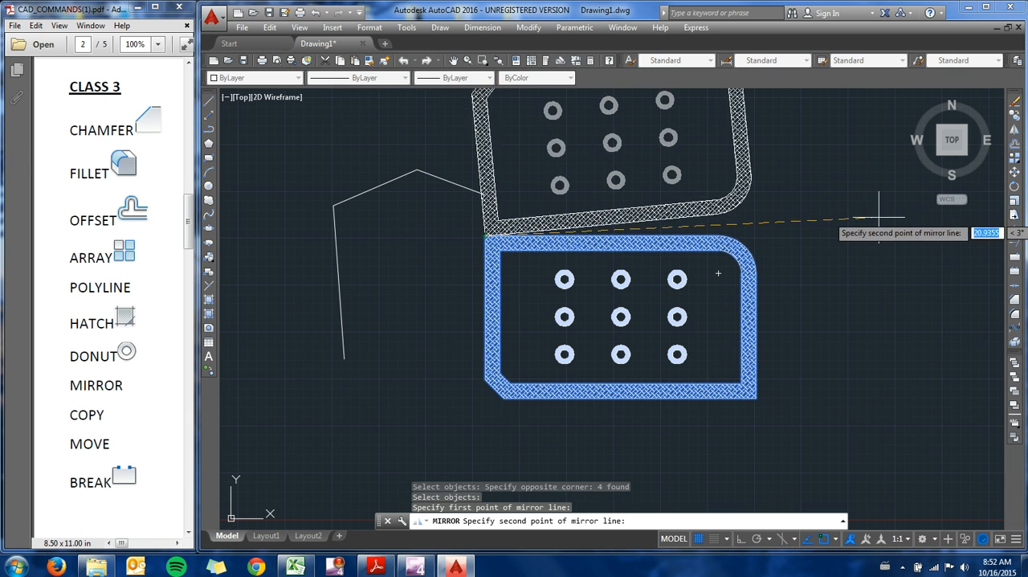
left_click(909, 236)
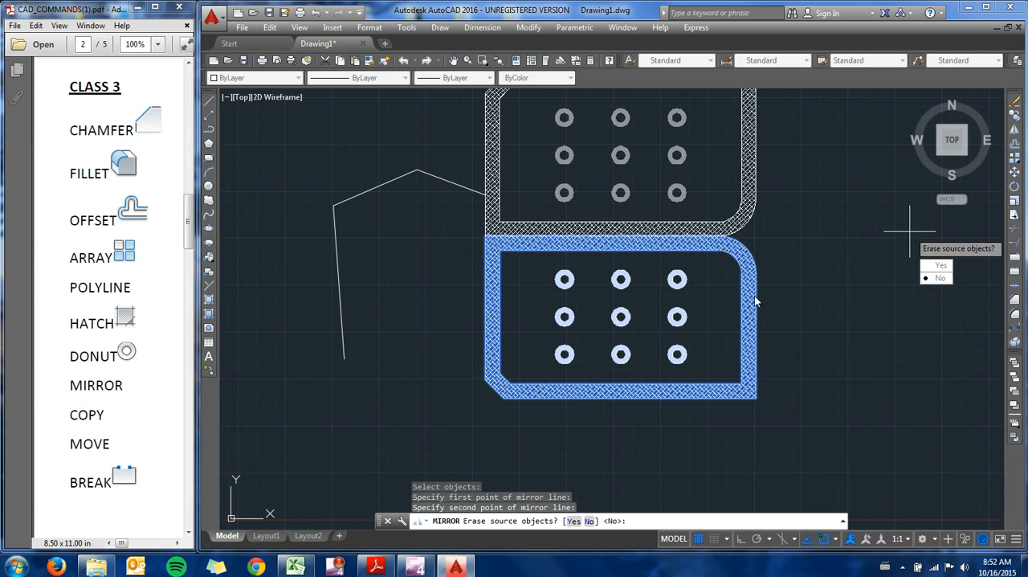
left_click(941, 278)
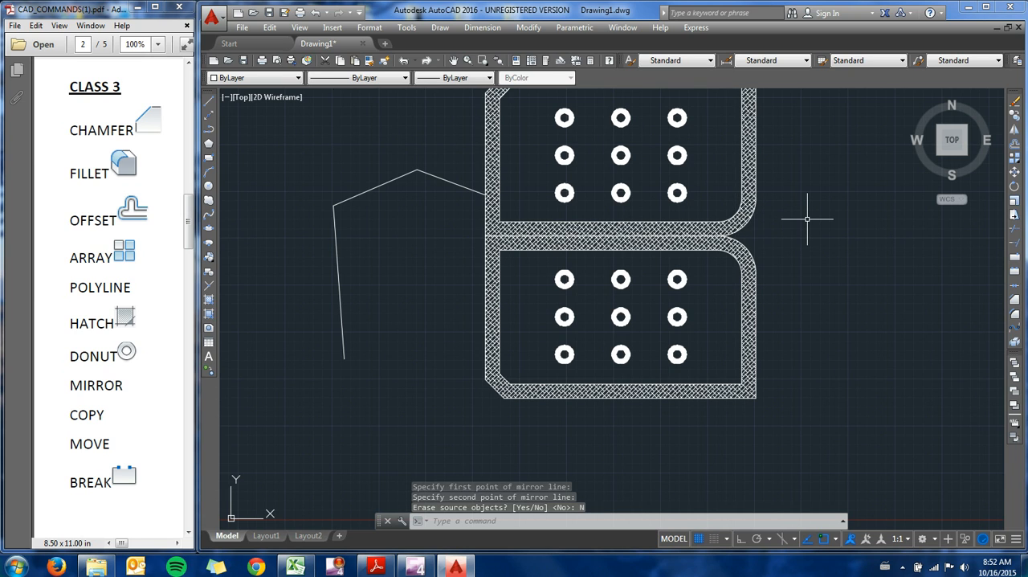
Step: Pan the drawing so that both the original plate and its mirrored copy are fully in view
type("pa")
key("Return")
left_click_drag(809, 212, 779, 280)
key("Escape")
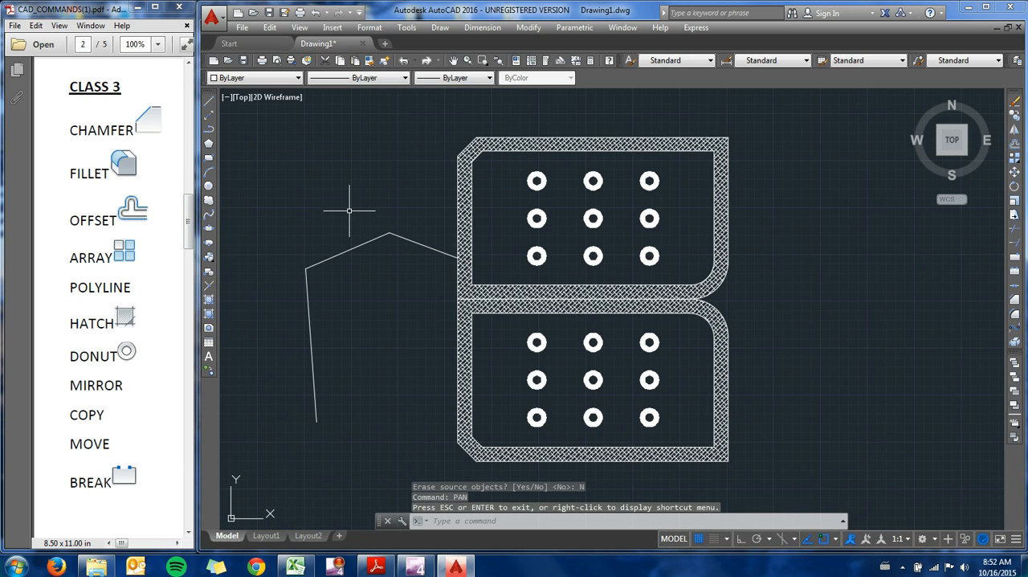
type("pan")
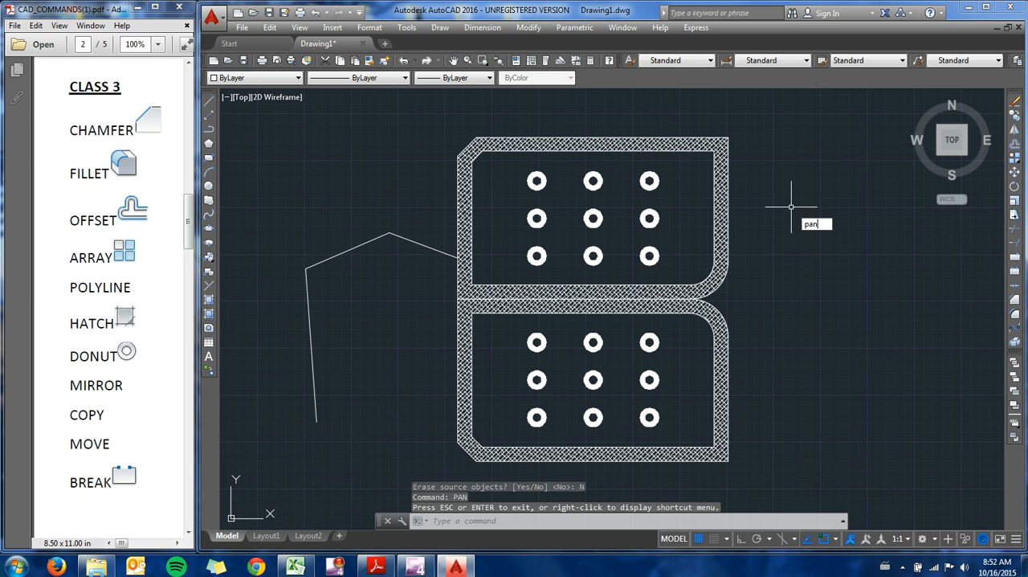
key("Return")
mouse_move(799, 234)
left_mouse_down()
mouse_move(723, 255)
mouse_move(768, 230)
mouse_move(792, 232)
left_mouse_up()
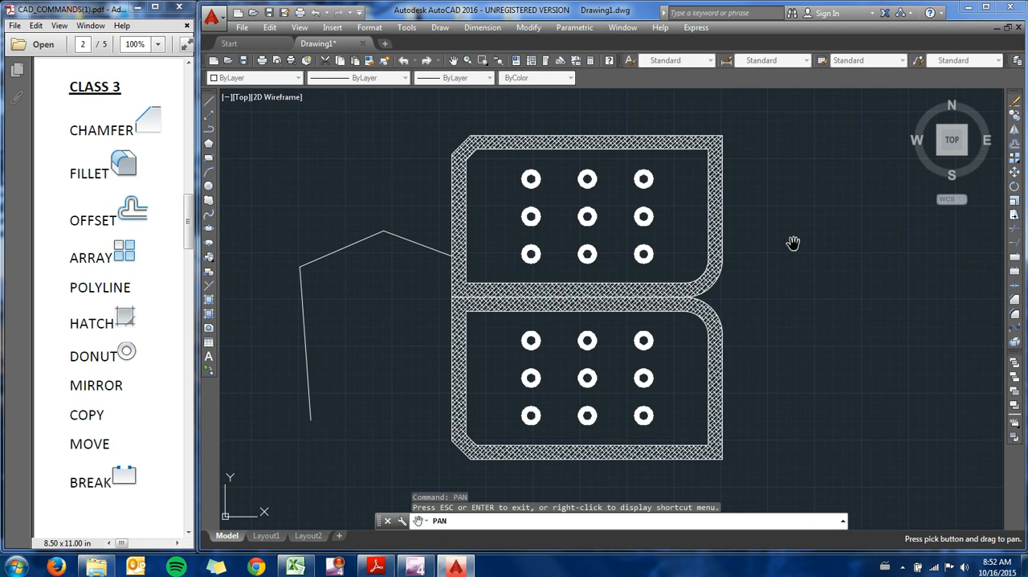
key("Escape")
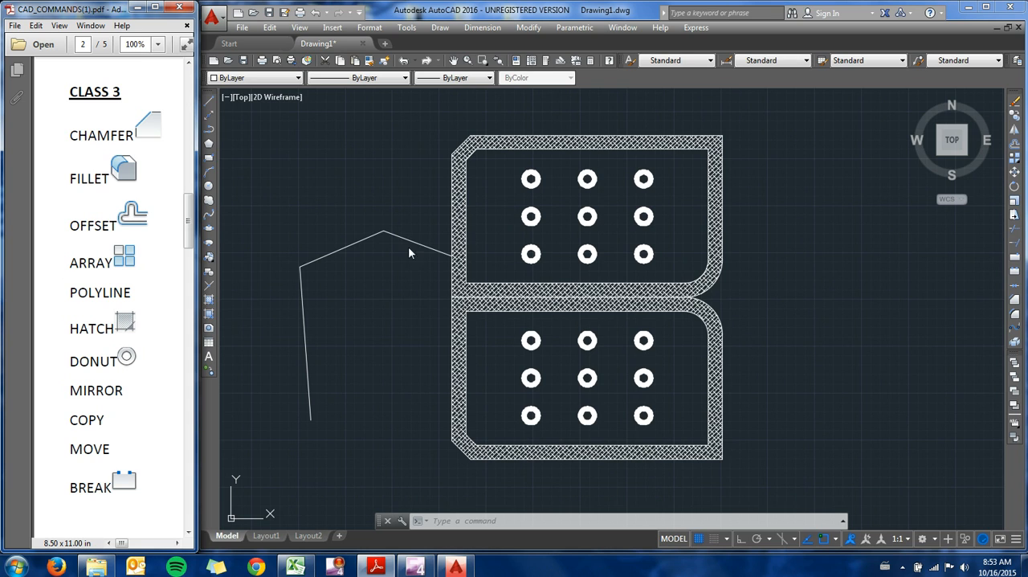
Step: Delete the open polyline beside the two plates
left_click(410, 282)
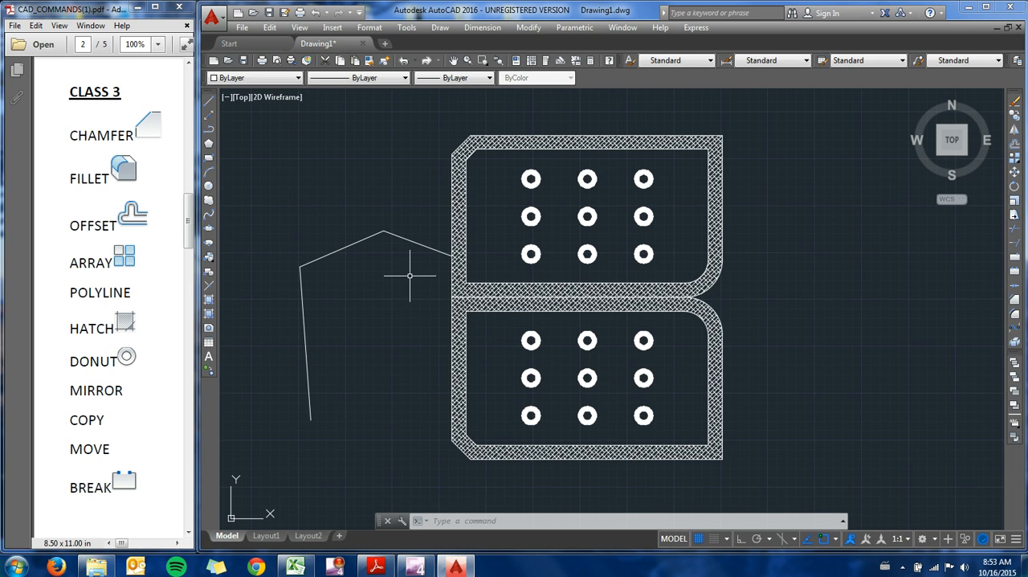
left_click(439, 310)
left_click(282, 213)
key("Delete")
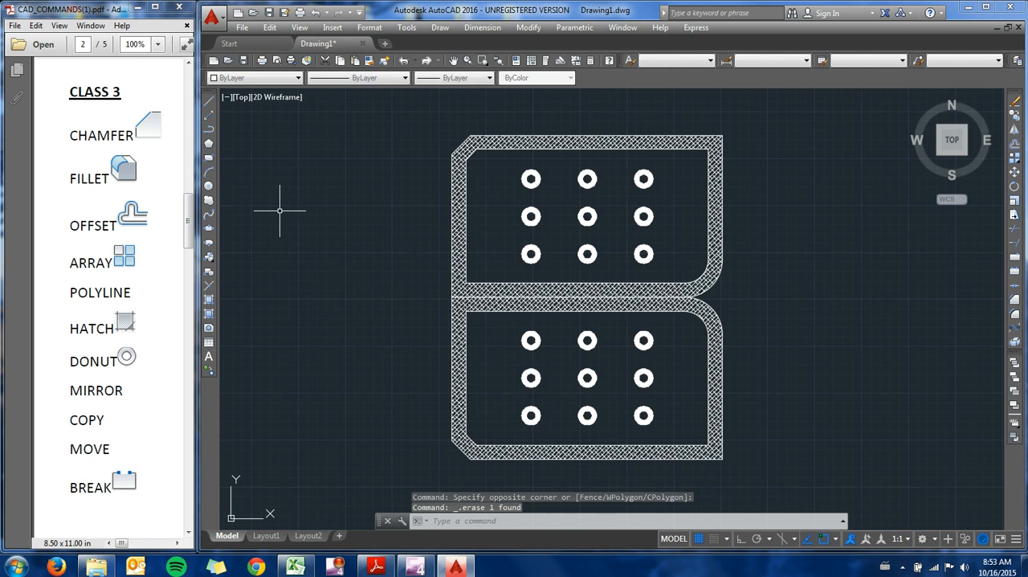
key("Escape")
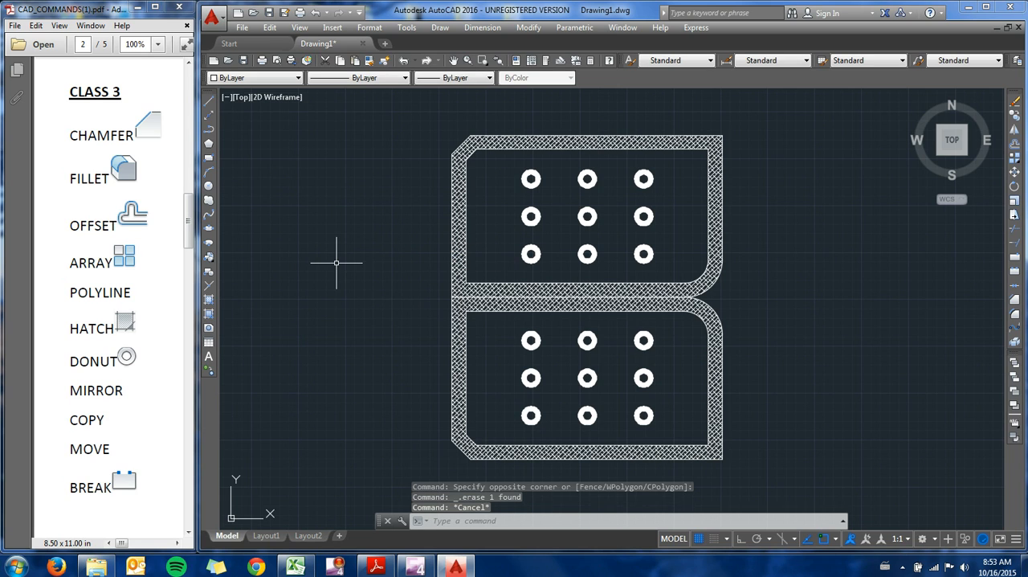
Step: Draw a slightly rising line from outside the upper plate, across its left border, ending just before the donuts
type("line")
key("Return")
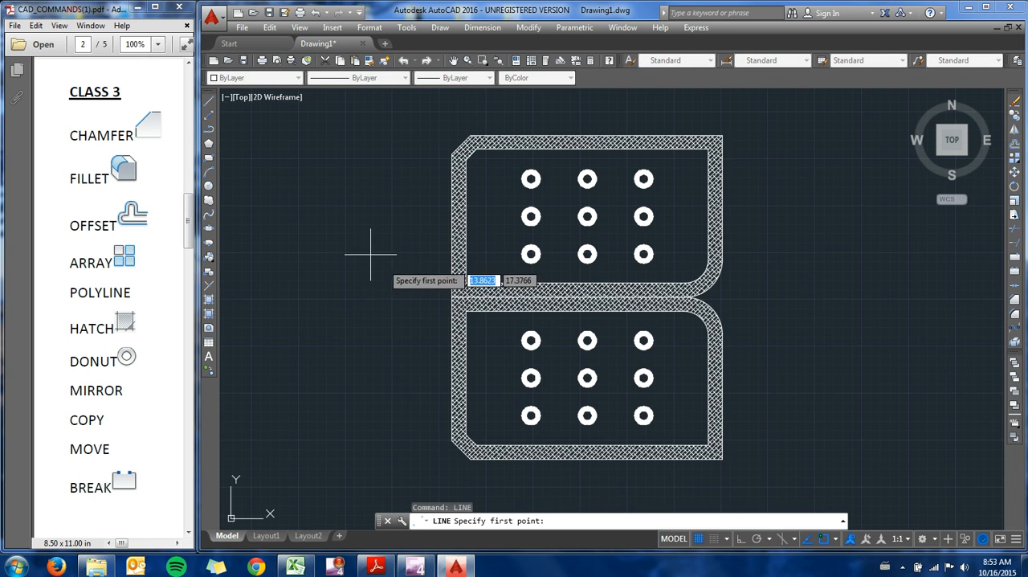
left_click(340, 238)
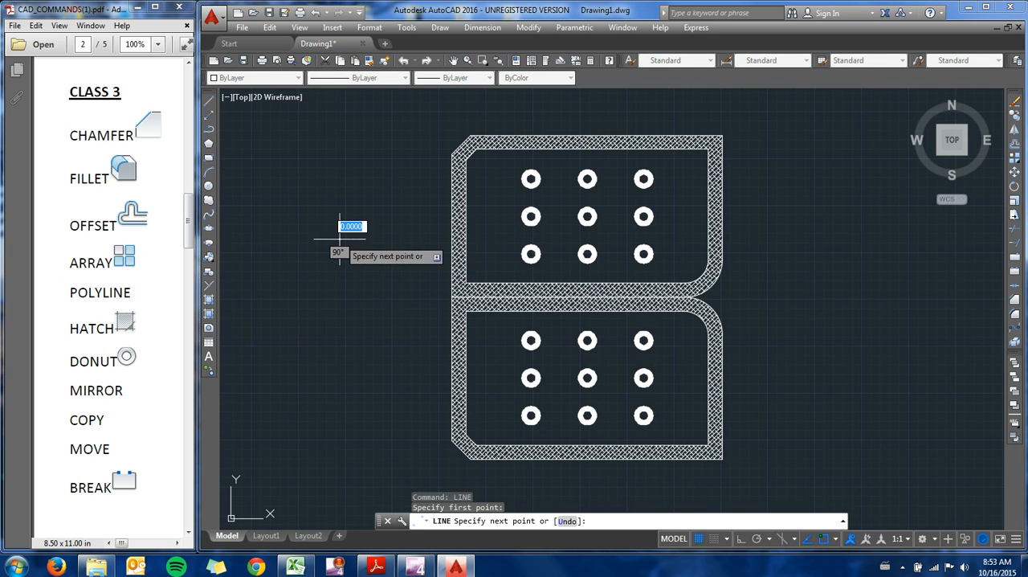
left_click(506, 225)
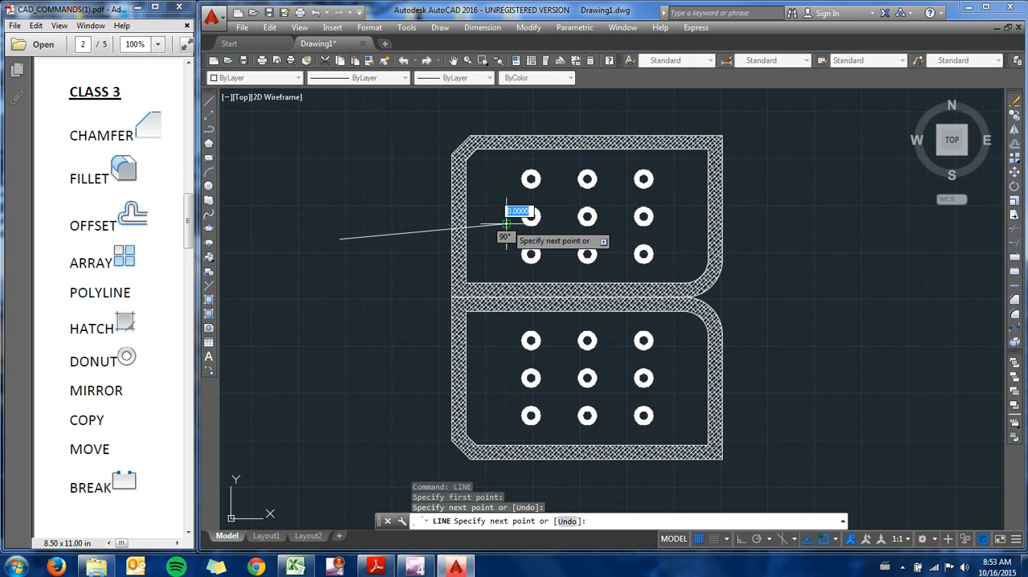
key("Escape")
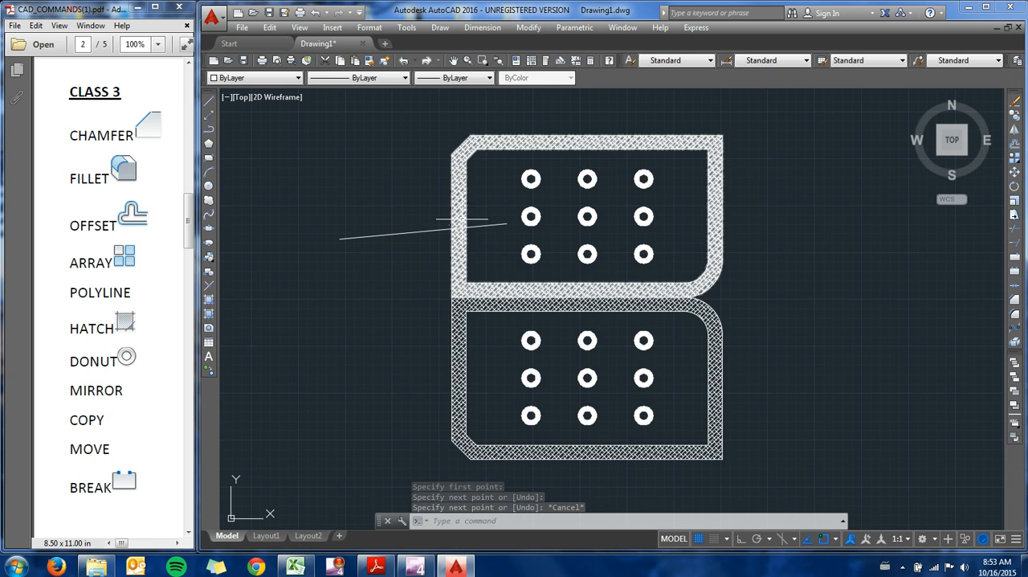
Step: Trim away the part of the line inside the upper plate, using the plate's outer outline as the cutting edge
type("trim")
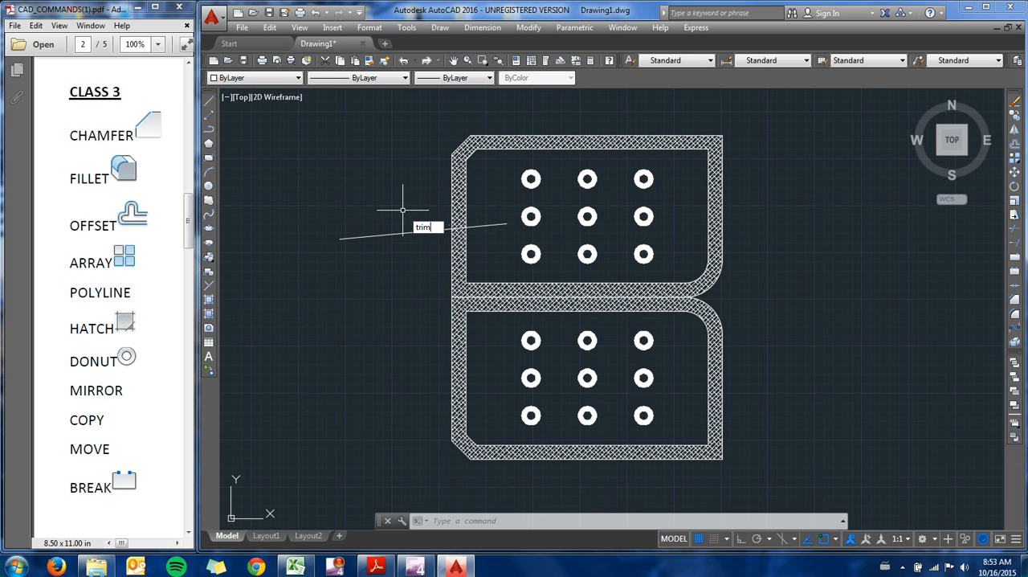
key("Return")
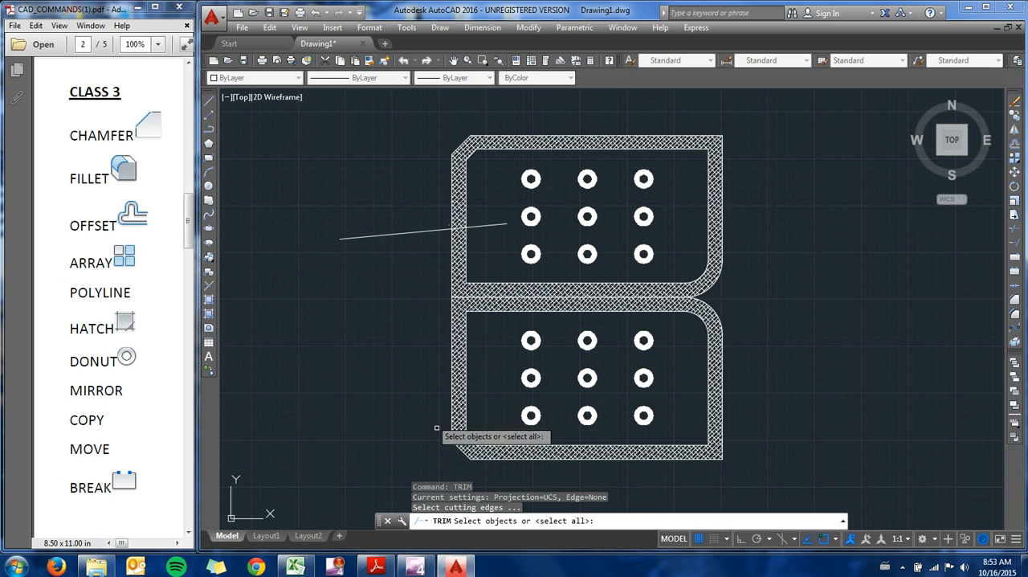
left_click(451, 184)
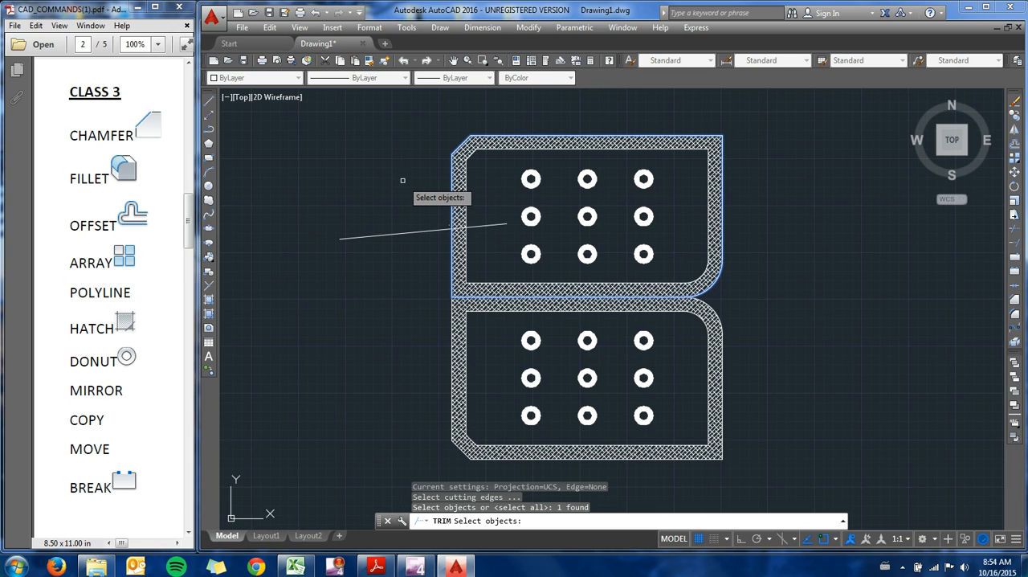
key("Return")
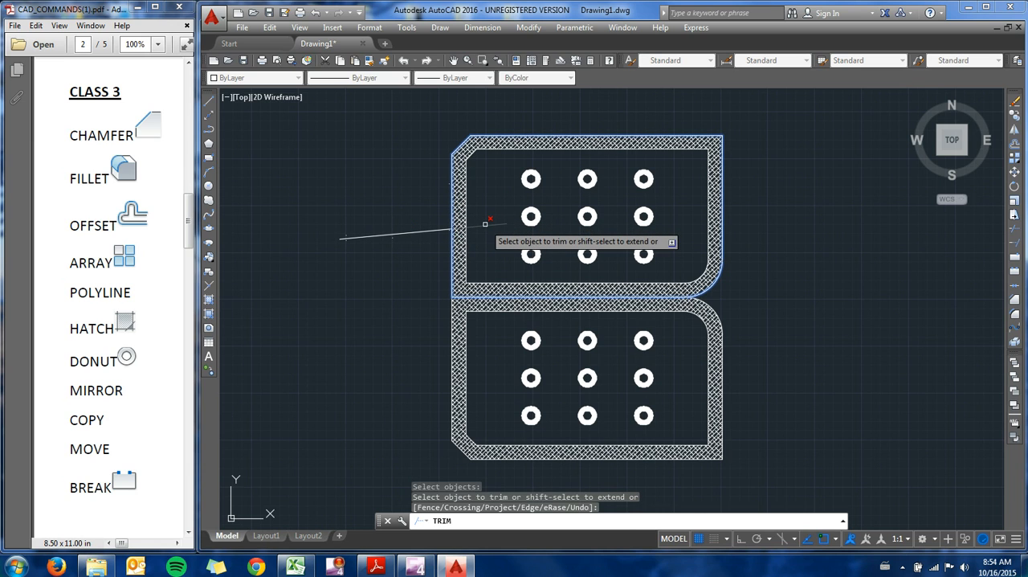
left_click(485, 224)
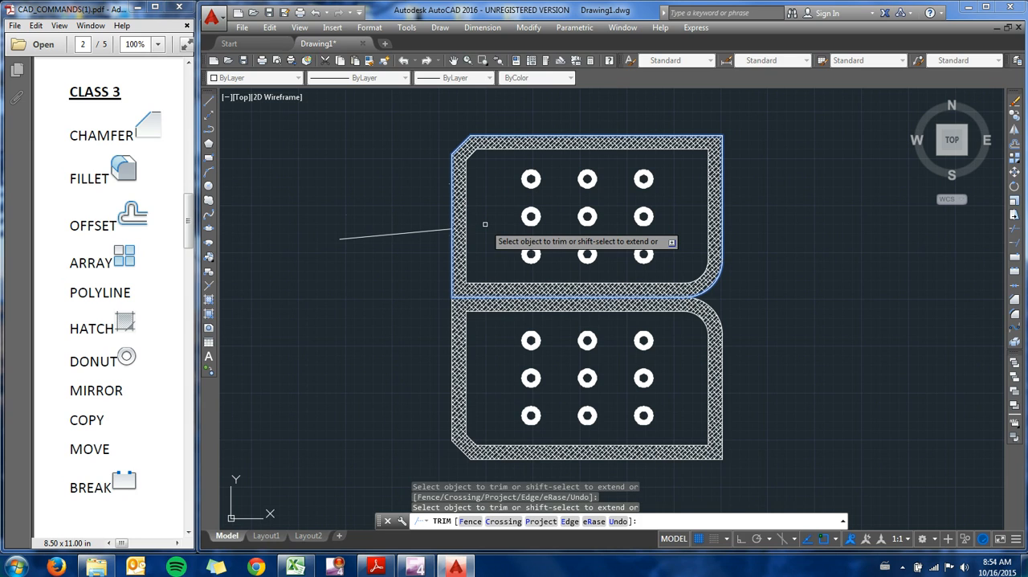
key("Return")
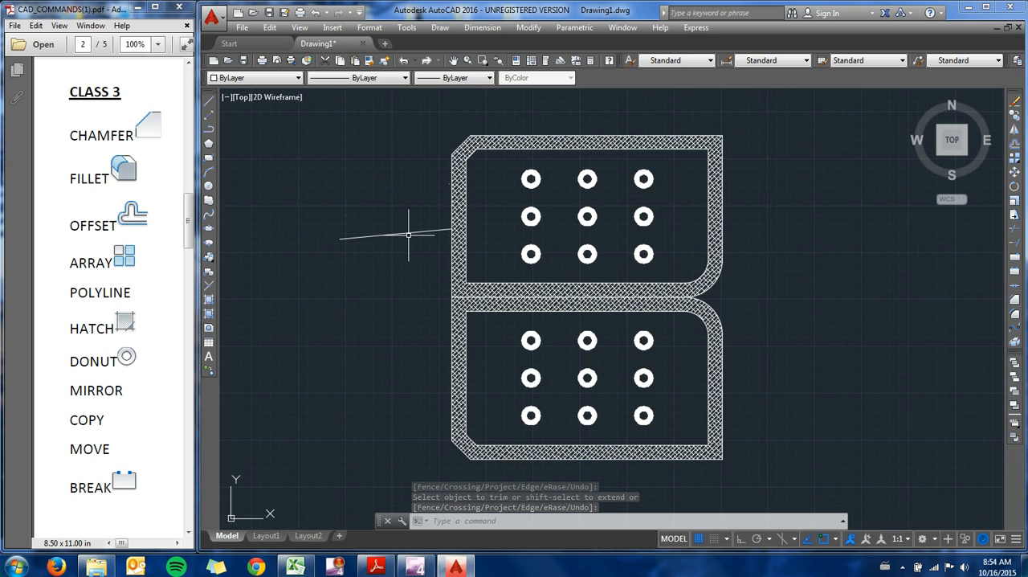
Step: Extend the trimmed line across the upper plate to its far side, using the plate's outer outline as the boundary edge
type("extend")
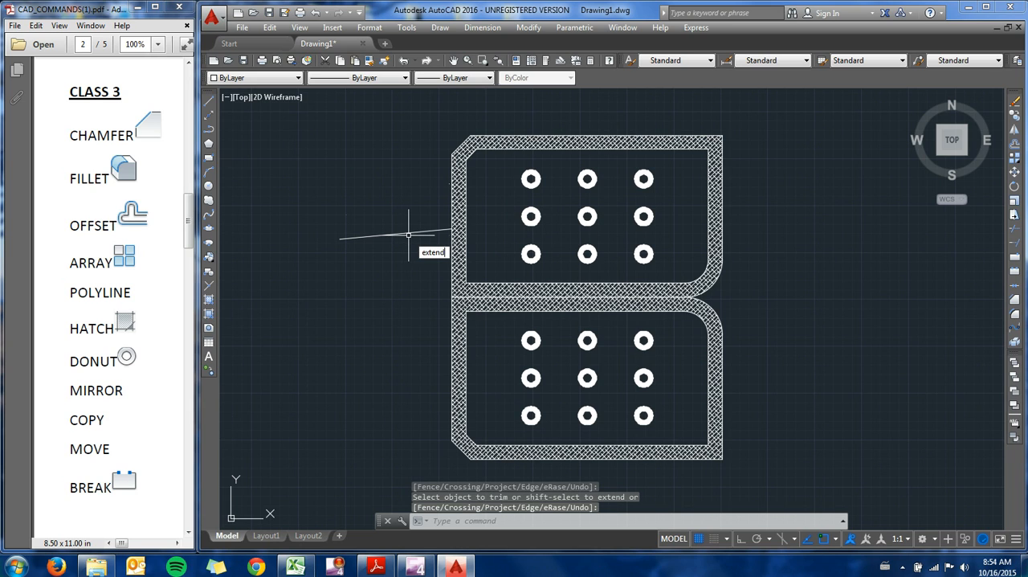
key("Return")
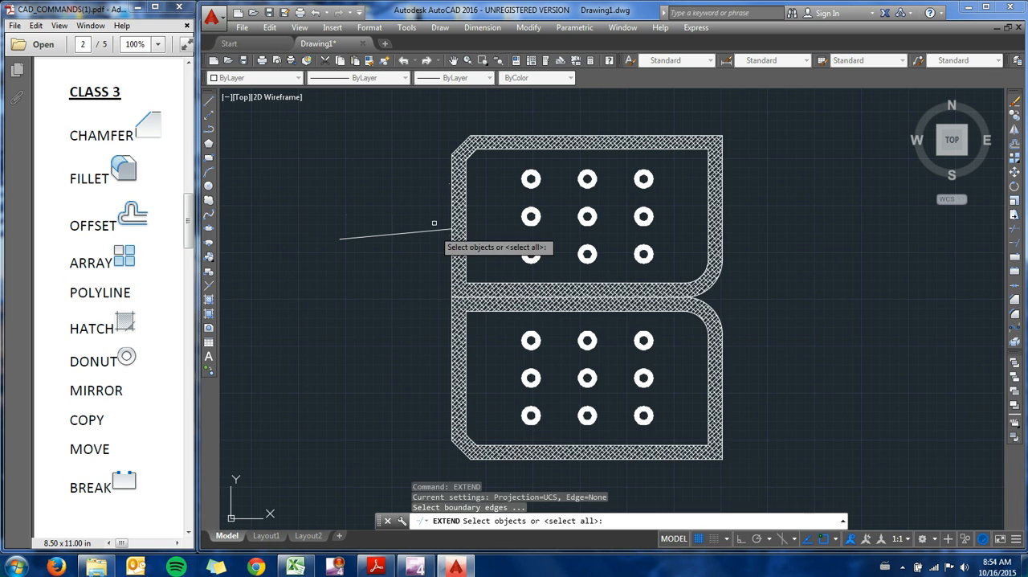
left_click(451, 190)
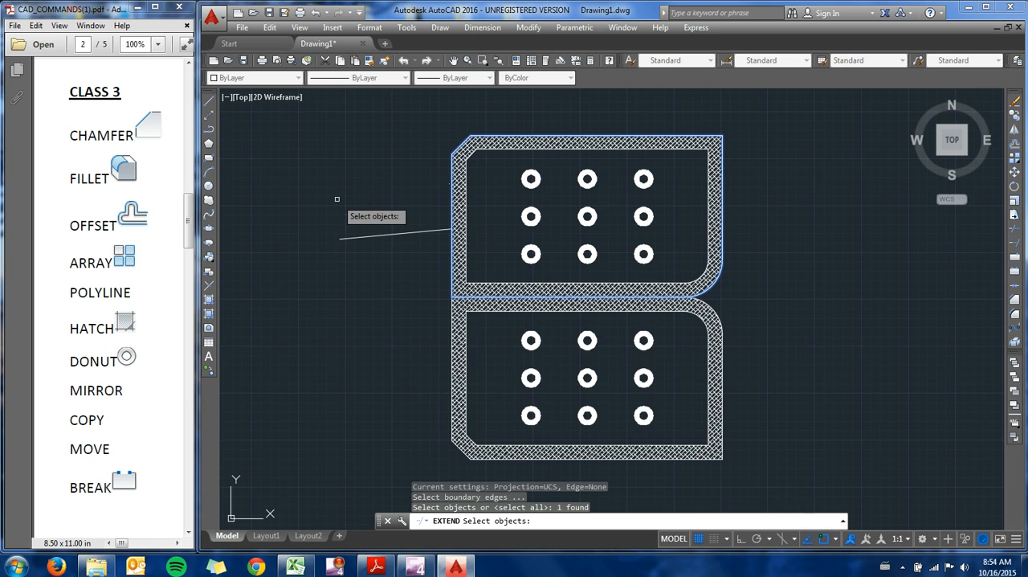
key("Return")
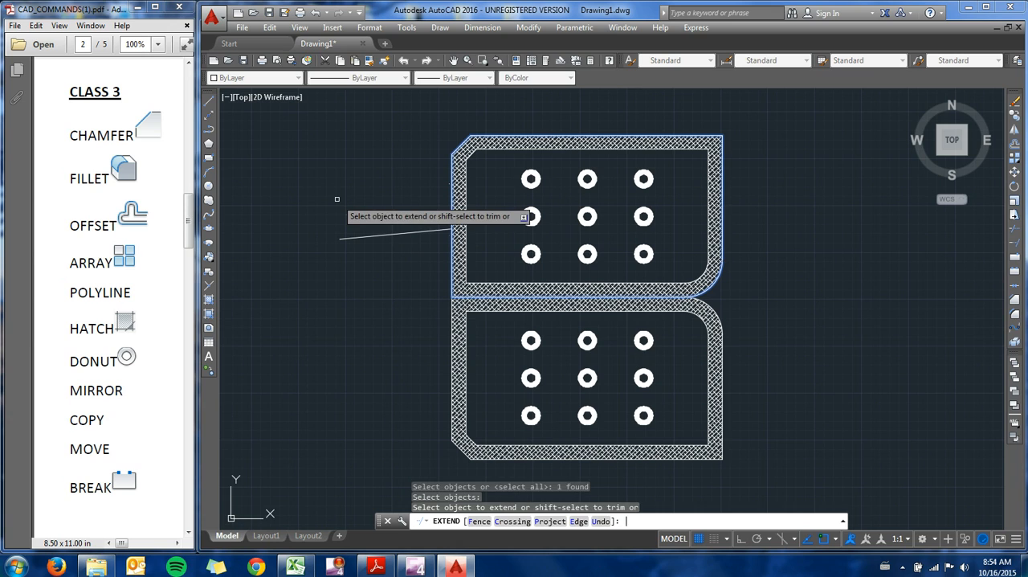
left_click(412, 232)
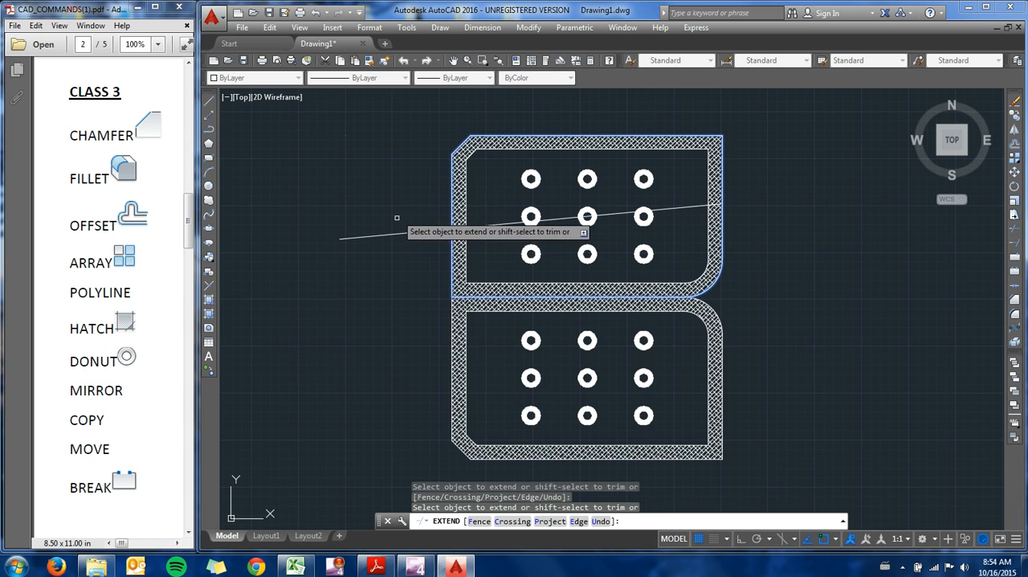
key("Escape")
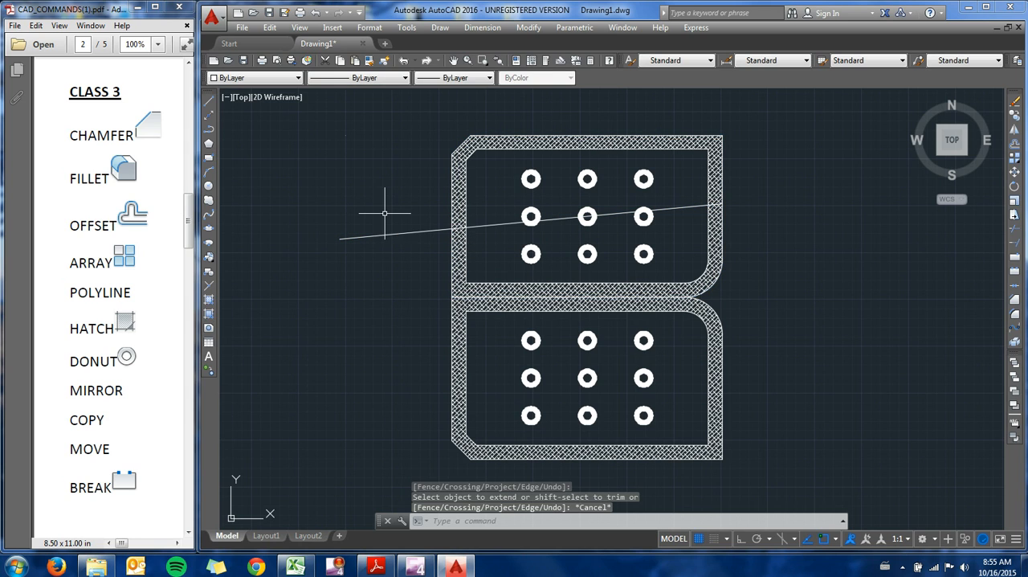
left_click_drag(191, 226, 193, 268)
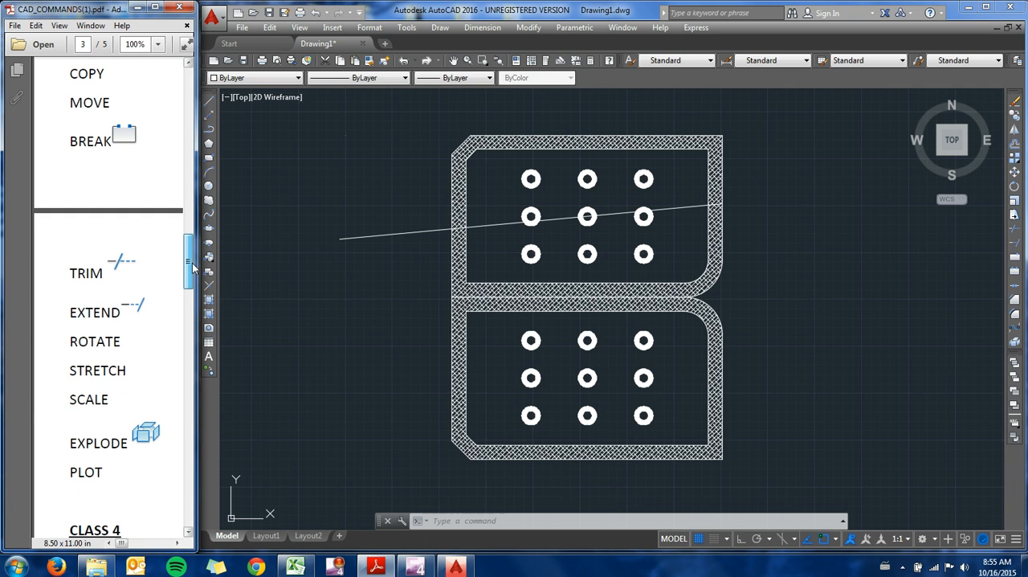
left_click_drag(192, 269, 185, 224)
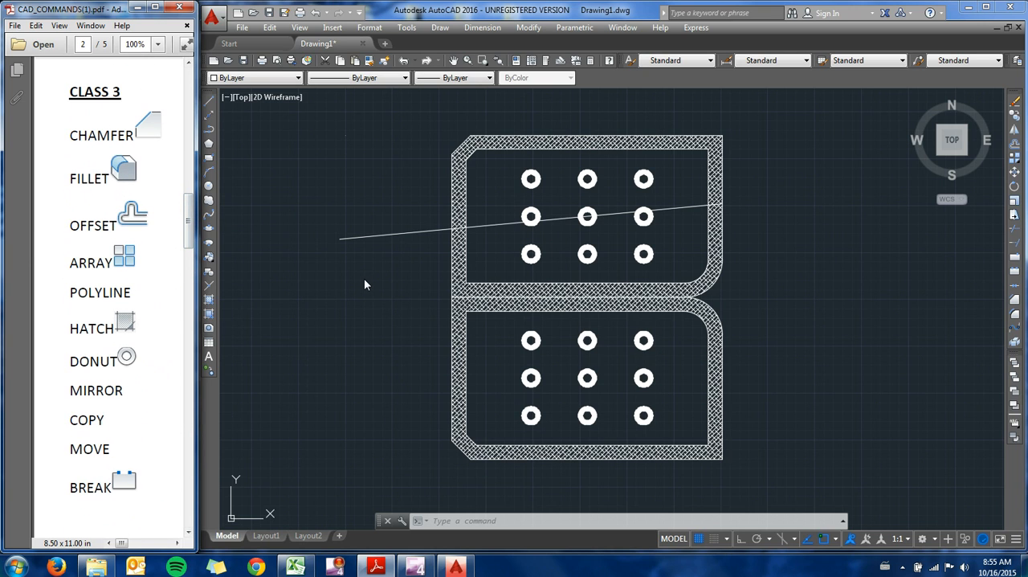